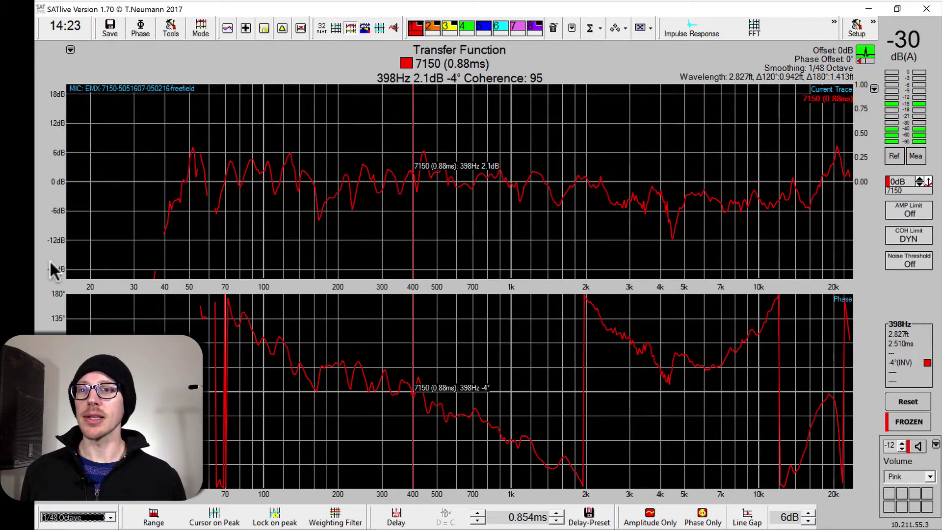
Set the amplitude graph's Y range to 40 dB and its gridline spacing to 6 dB.
{"action": "left_click", "coordinate": [57, 133]}
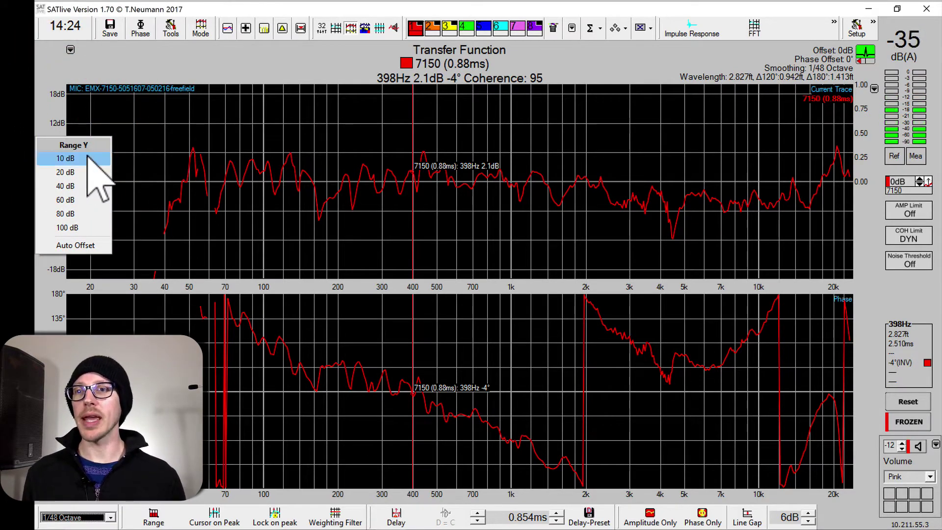
{"action": "left_click", "coordinate": [52, 186]}
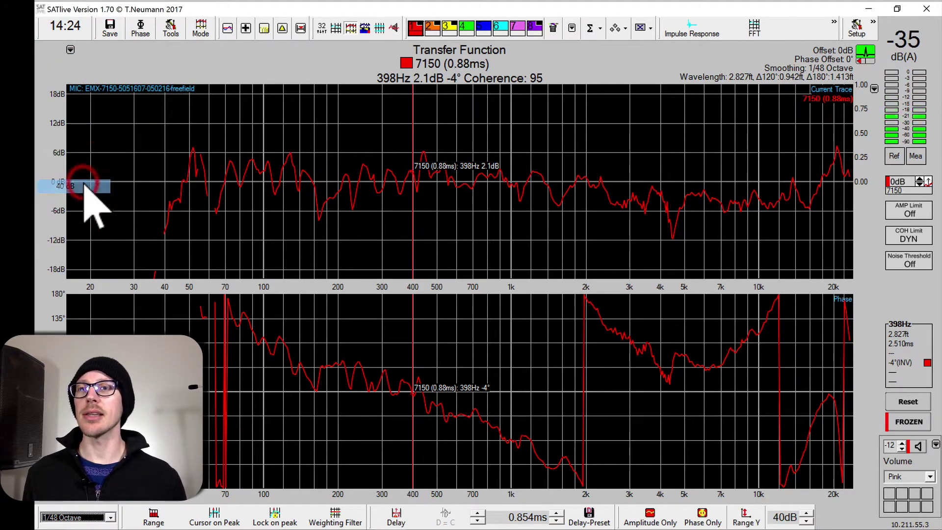
{"action": "left_click", "coordinate": [59, 161]}
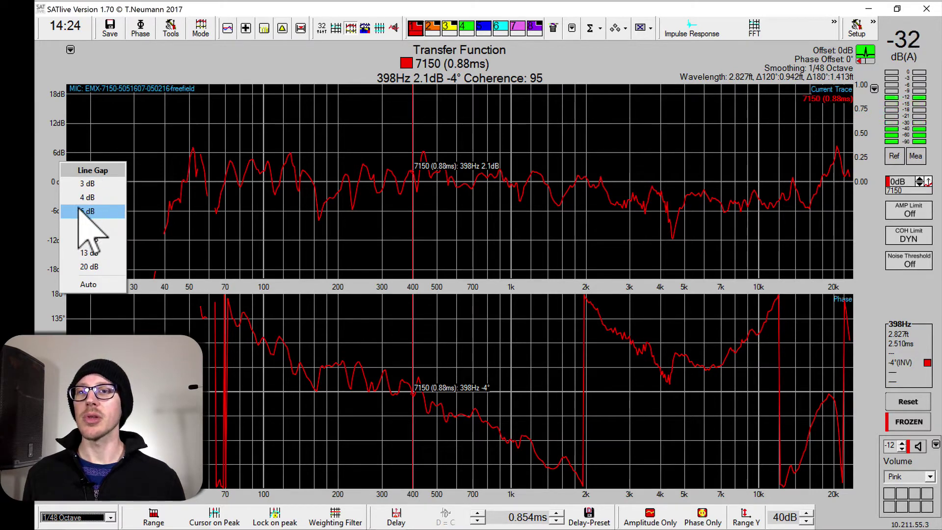
{"action": "left_click", "coordinate": [93, 214]}
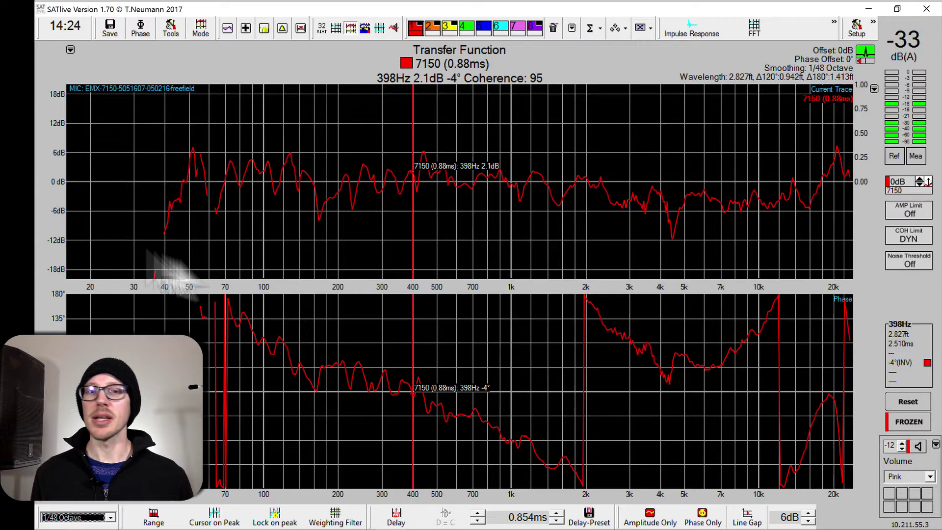
{"action": "left_click", "coordinate": [808, 515]}
{"action": "left_click", "coordinate": [808, 522]}
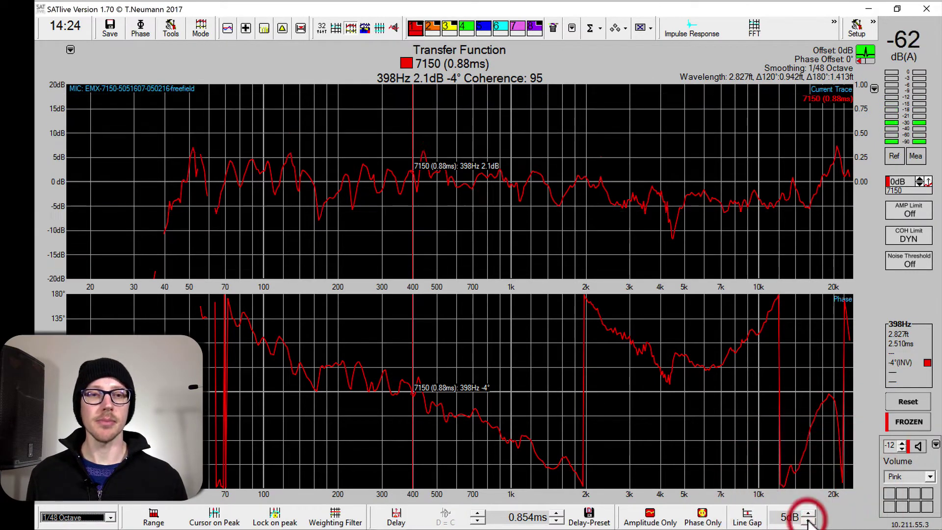
{"action": "left_click", "coordinate": [109, 518]}
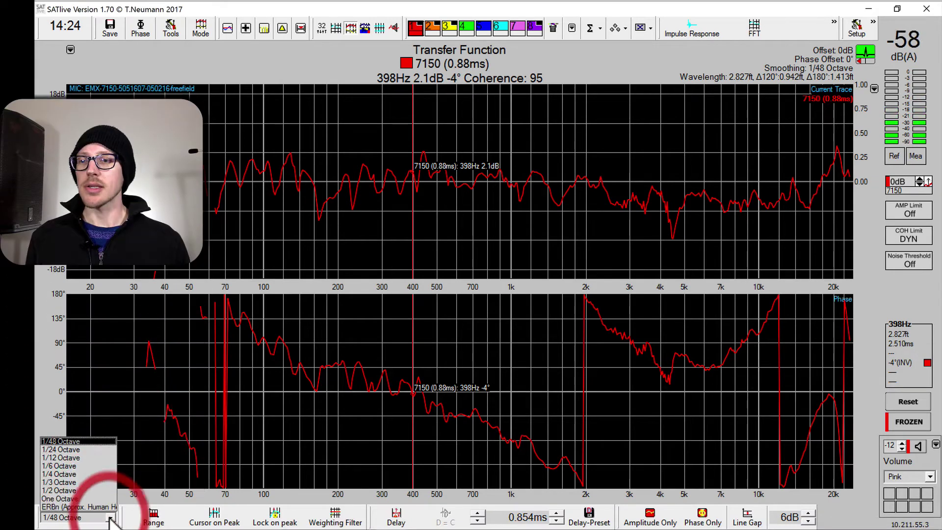
Keep 1/48 Octave smoothing selected and close the smoothing list.
{"action": "left_click", "coordinate": [98, 443]}
{"action": "left_click", "coordinate": [103, 517]}
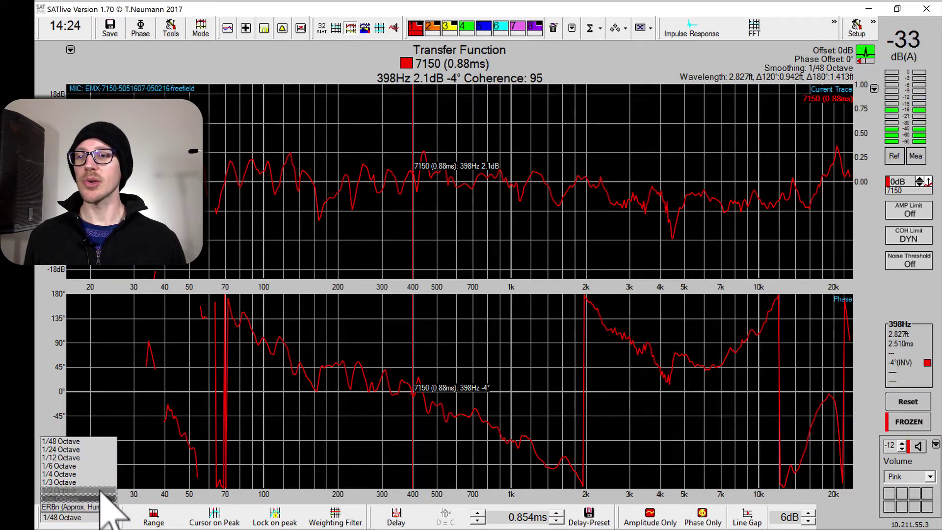
{"action": "key", "text": "Escape"}
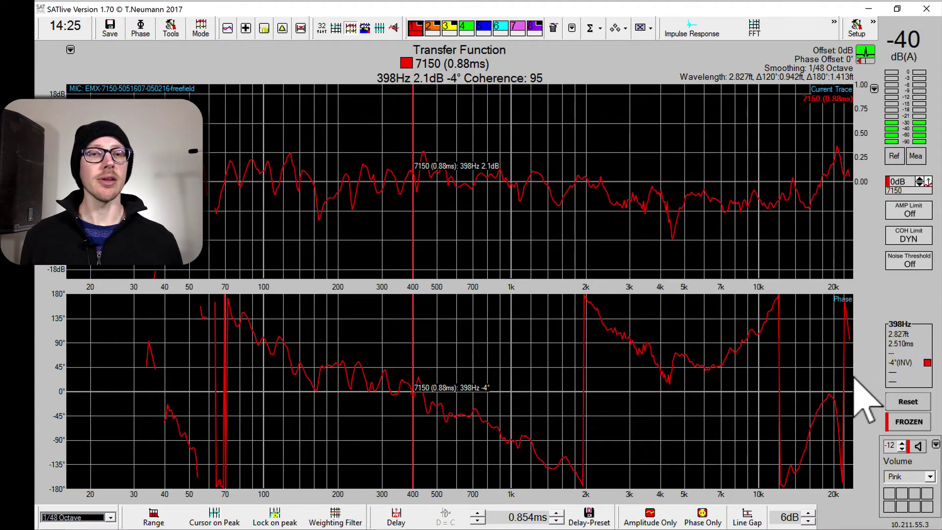
Move the readout cursor to 208 Hz, reading -0.1 dB, 57° and coherence 98.
{"action": "left_click", "coordinate": [340, 184]}
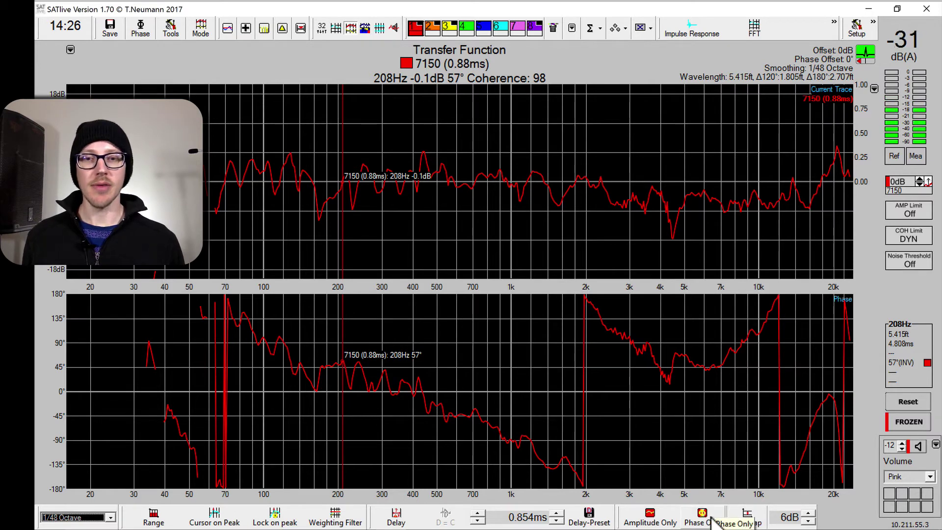
Choose Dynamic Averaging Medium, then switch the toolbar quick setting back to the 6 dB line gap.
{"action": "right_click", "coordinate": [730, 507]}
{"action": "mouse_move", "coordinate": [788, 425]}
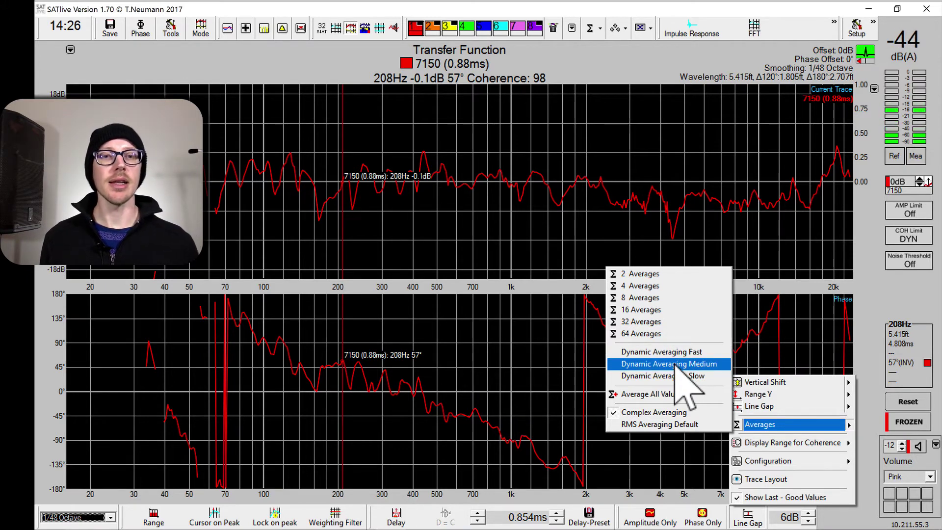
{"action": "left_click", "coordinate": [685, 364]}
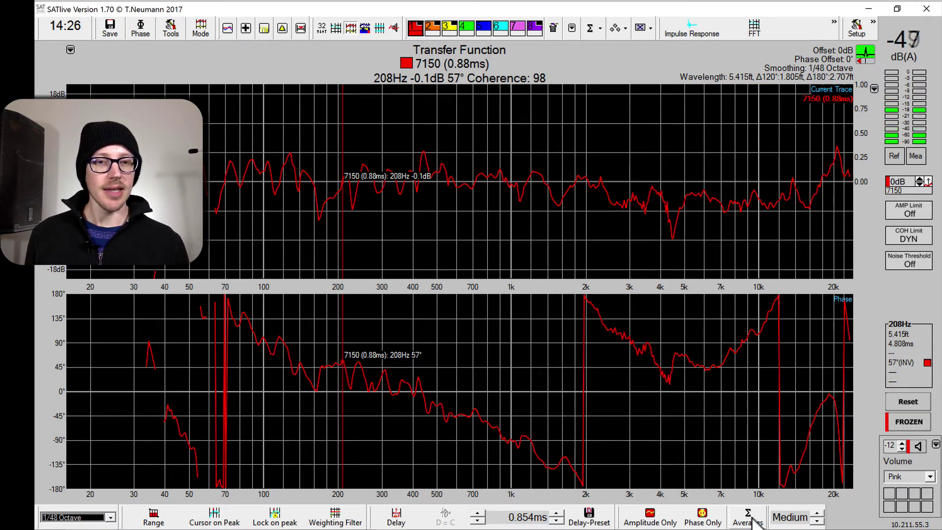
{"action": "left_click", "coordinate": [816, 514]}
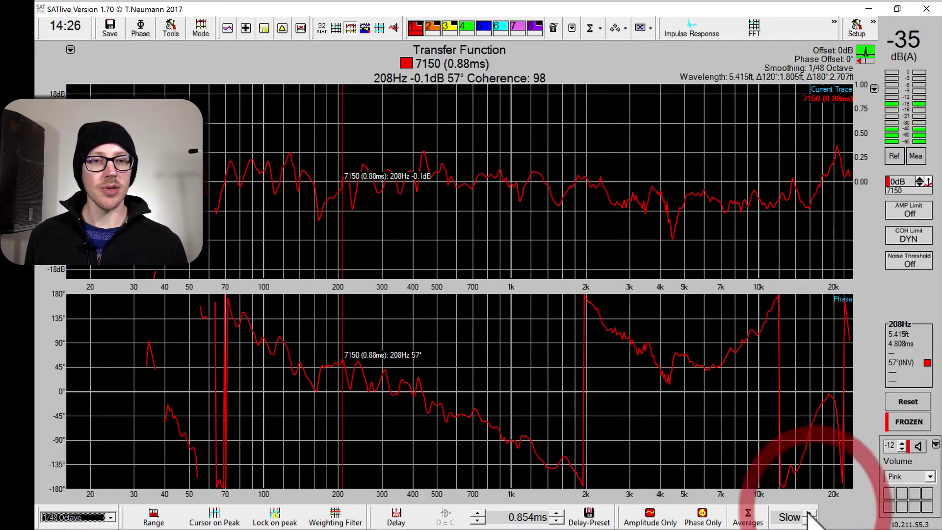
{"action": "left_click", "coordinate": [810, 518]}
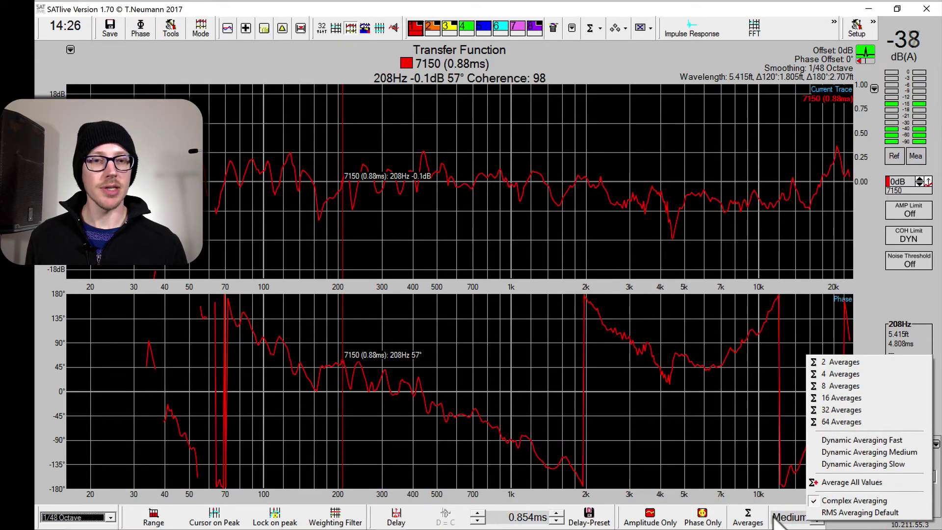
{"action": "left_click", "coordinate": [749, 518]}
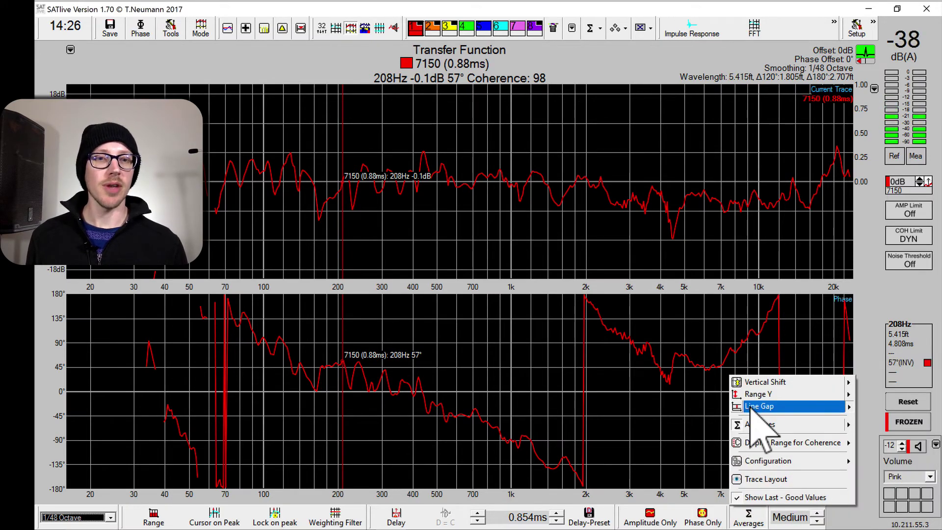
{"action": "mouse_move", "coordinate": [760, 407]}
{"action": "left_click", "coordinate": [869, 408]}
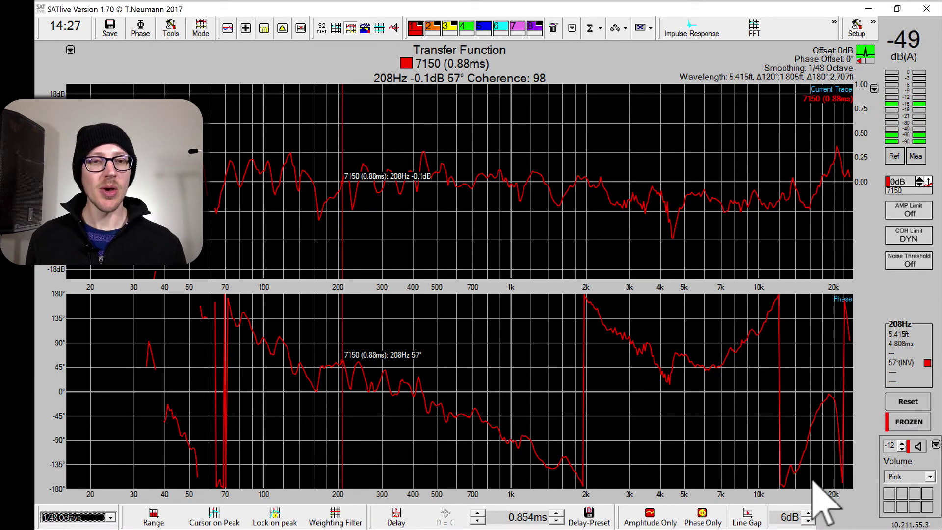
Select Dynamic Averaging Medium from the amplitude plot's Layout > Averages menu.
{"action": "right_click", "coordinate": [627, 159]}
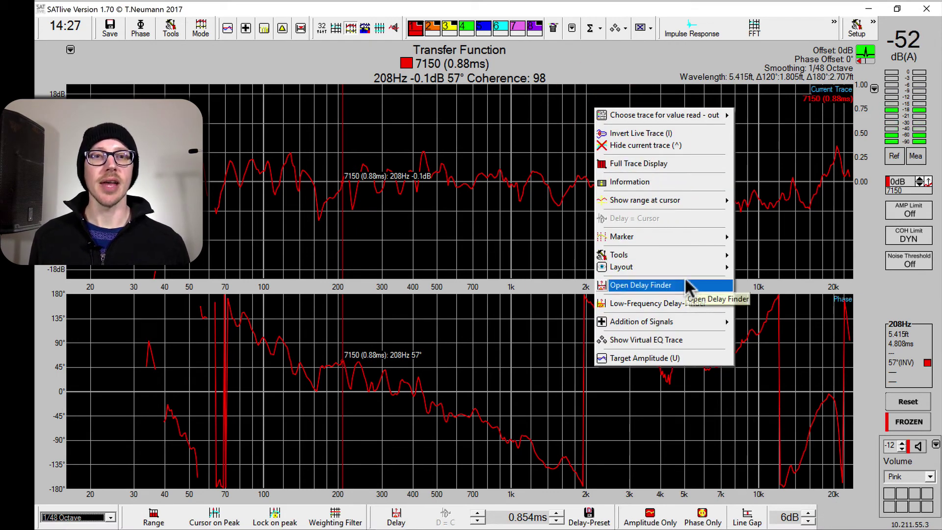
{"action": "mouse_move", "coordinate": [663, 267]}
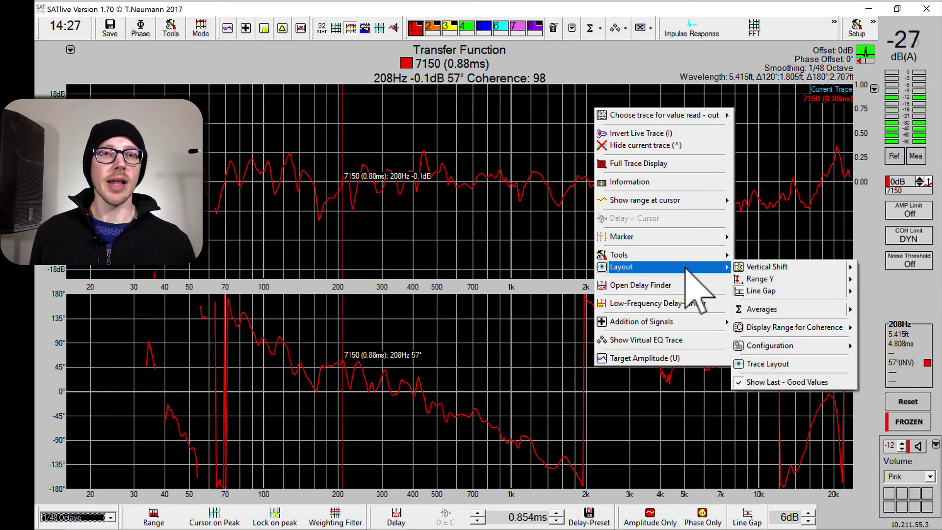
{"action": "mouse_move", "coordinate": [622, 266]}
{"action": "mouse_move", "coordinate": [795, 309]}
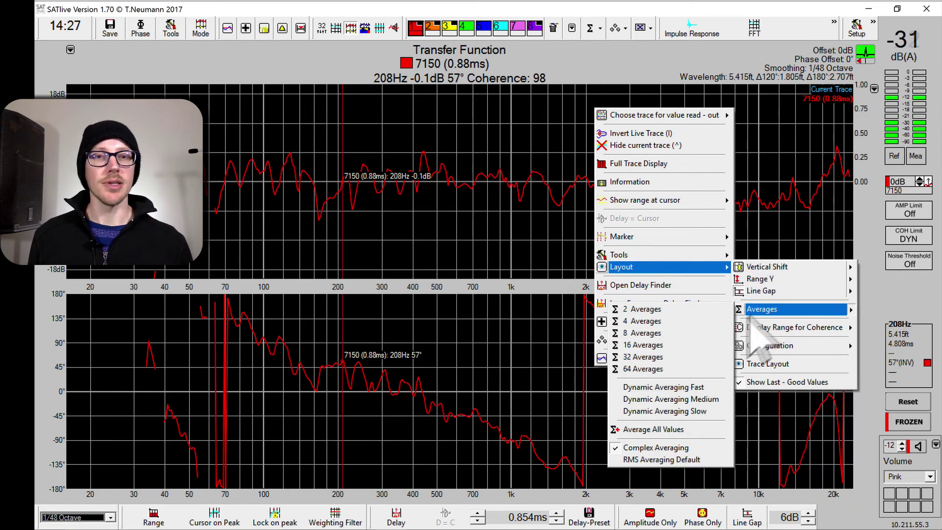
{"action": "left_click", "coordinate": [677, 399]}
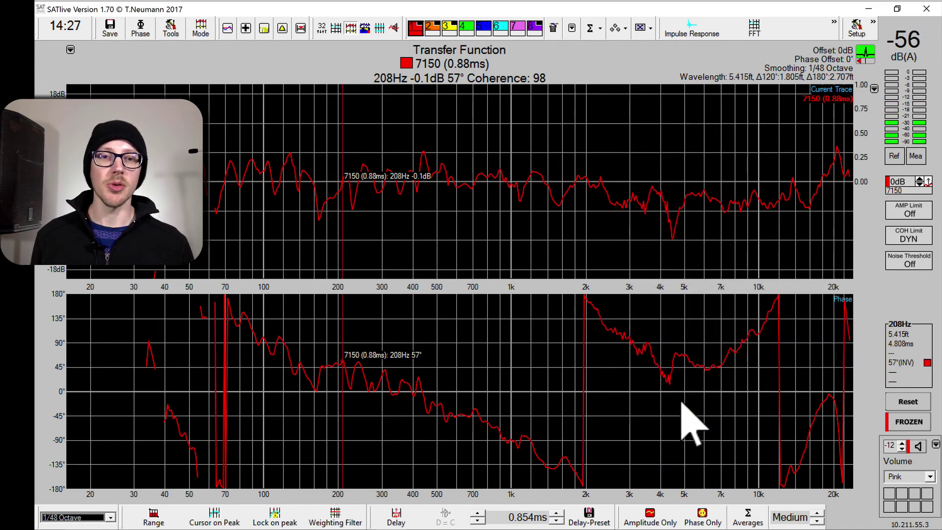